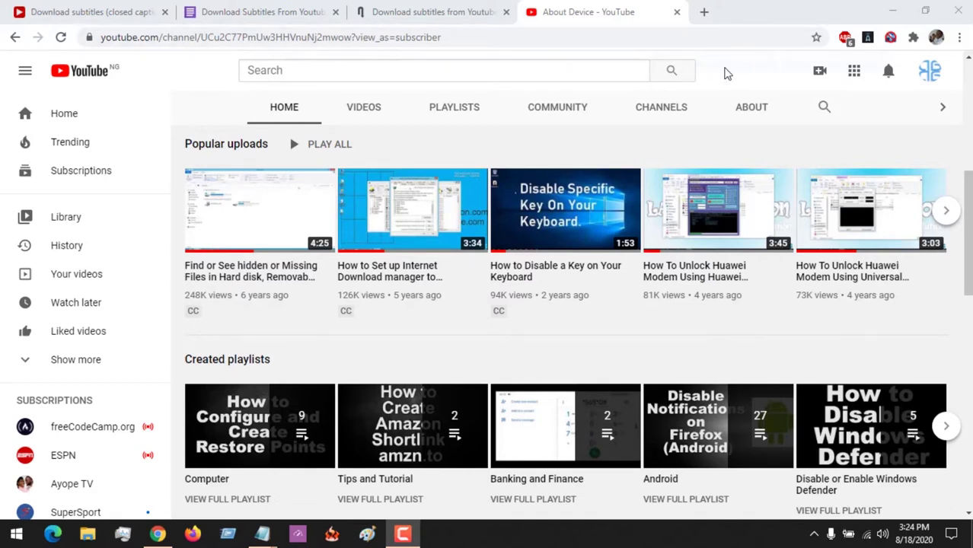
# Load youtube.com in a new tab via 'you', then glance at the About Device channel tab and return
pyautogui.click(700, 10)
pyautogui.write('you')
pyautogui.press('Return')
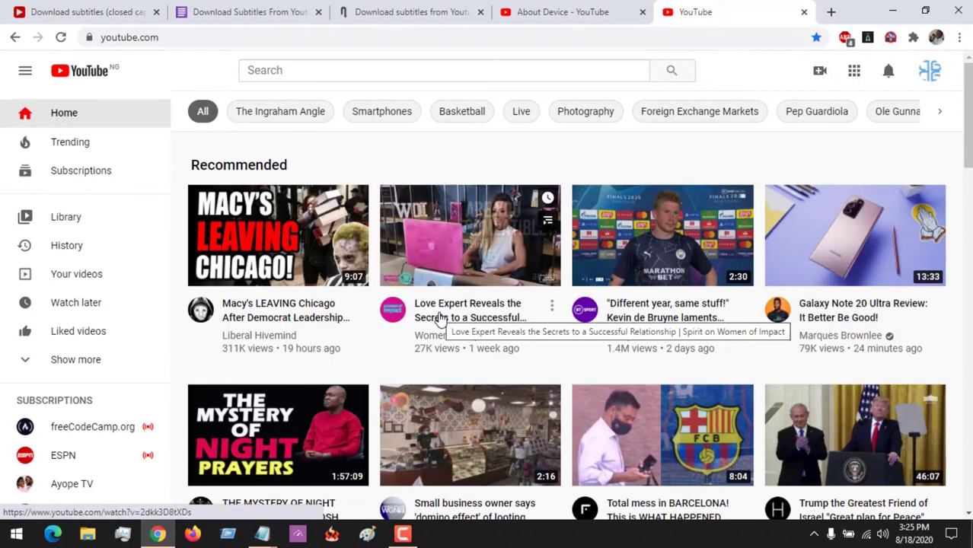
pyautogui.click(575, 12)
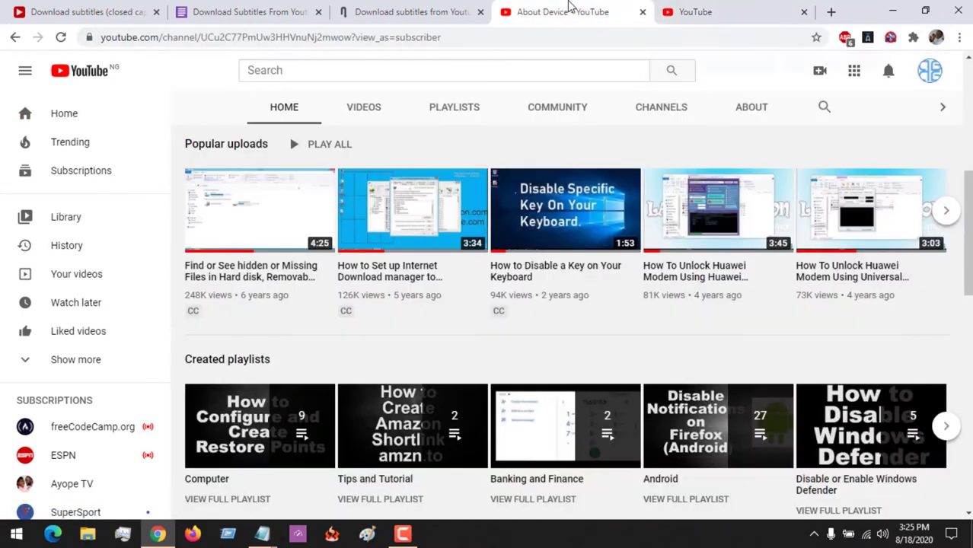
pyautogui.click(723, 11)
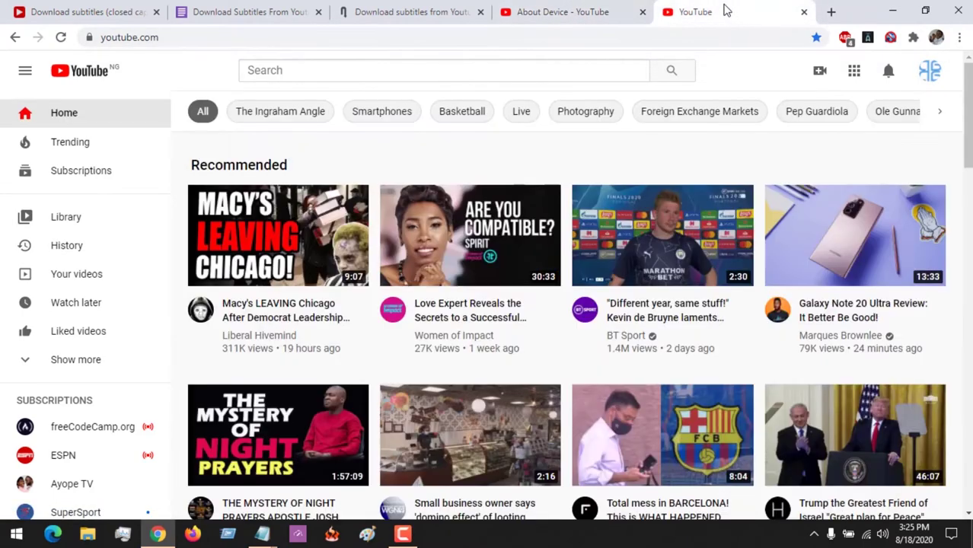
# Open YouTube Studio's Videos list and scroll down to the oldest uploads, ending at the MXPlayer video
pyautogui.click(928, 75)
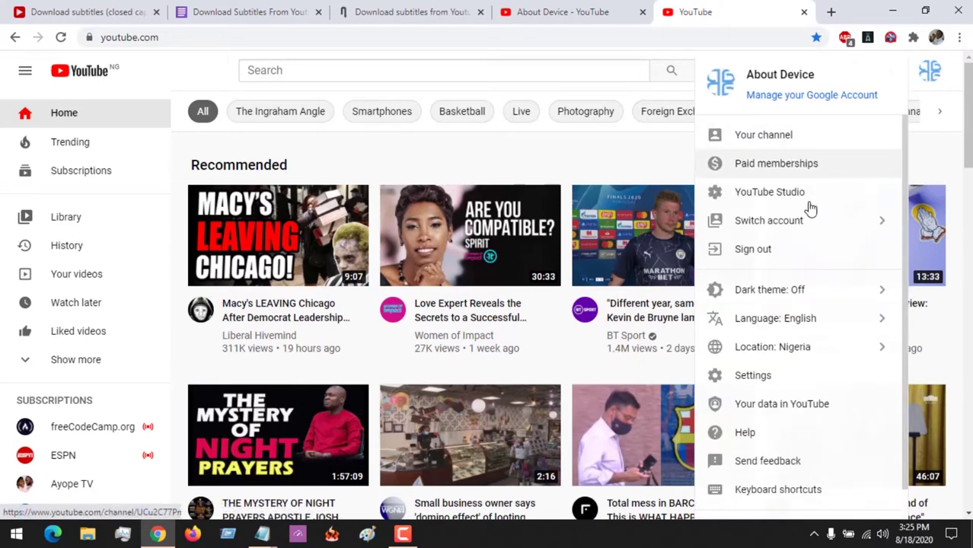
pyautogui.click(786, 194)
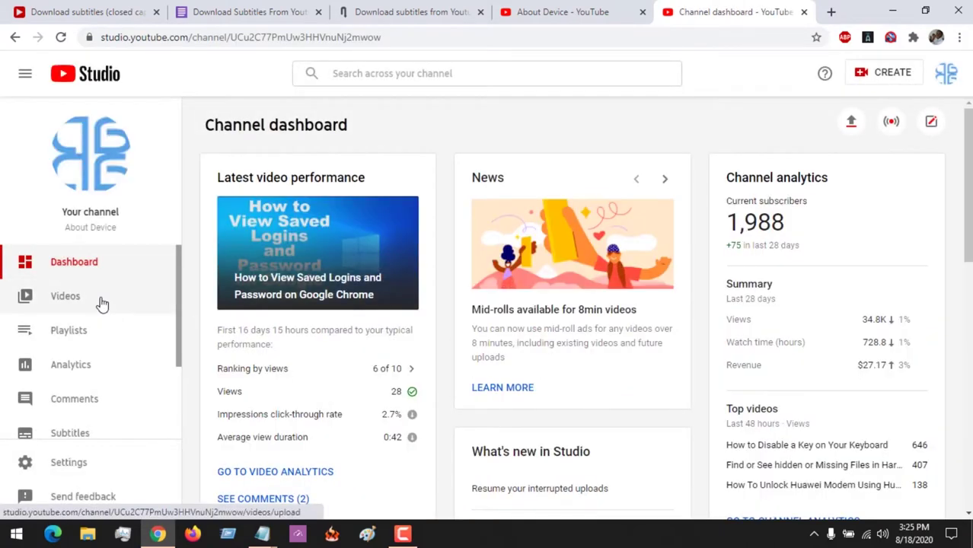
pyautogui.click(101, 303)
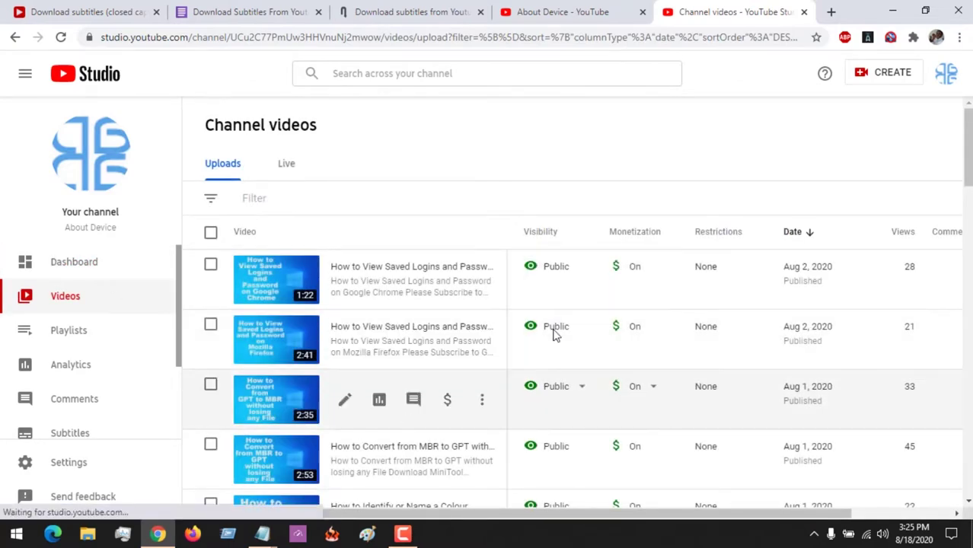
pyautogui.scroll(-3, 618, 385)
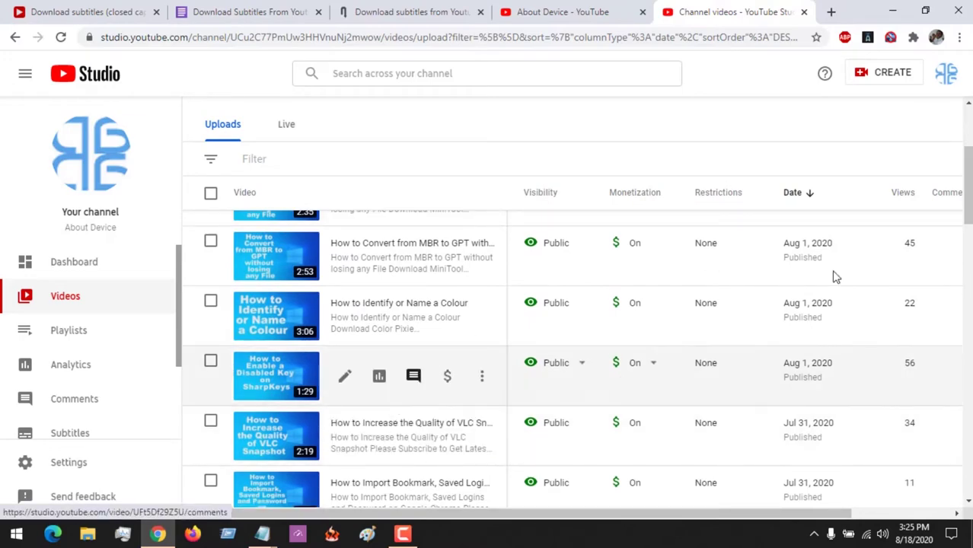
pyautogui.scroll(-5, 711, 305)
pyautogui.scroll(-9, 571, 358)
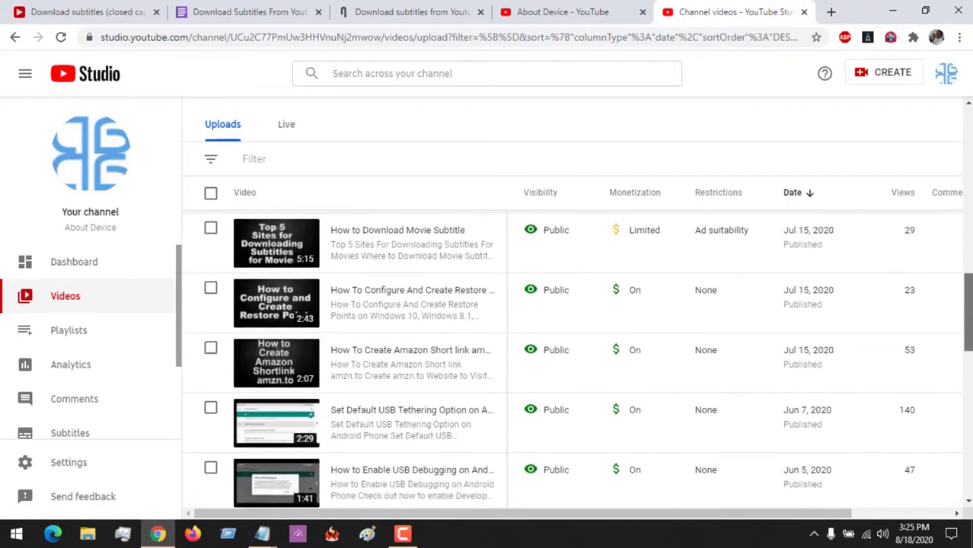
pyautogui.scroll(-3, 434, 305)
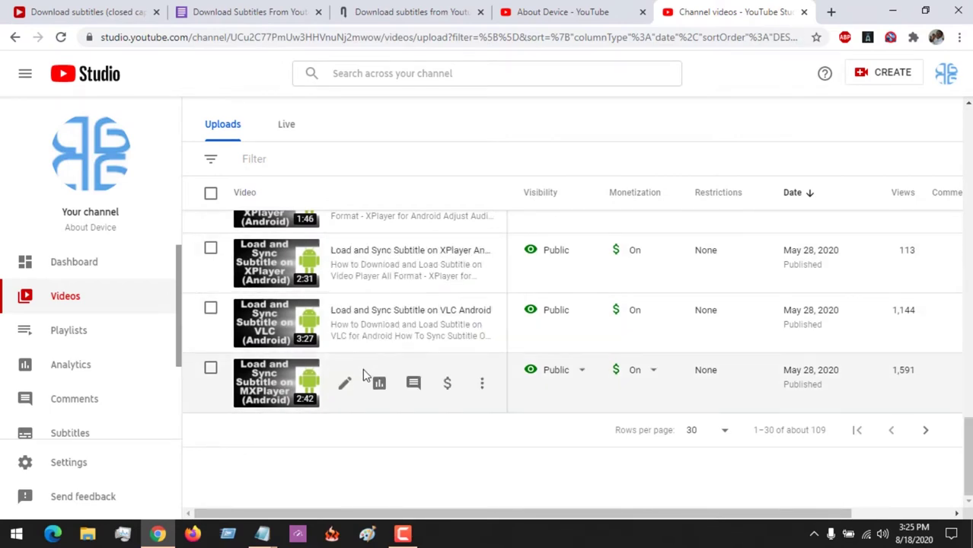
# Download the MXPlayer video's English subtitle track from YouTube Studio as an .srt file
pyautogui.click(277, 381)
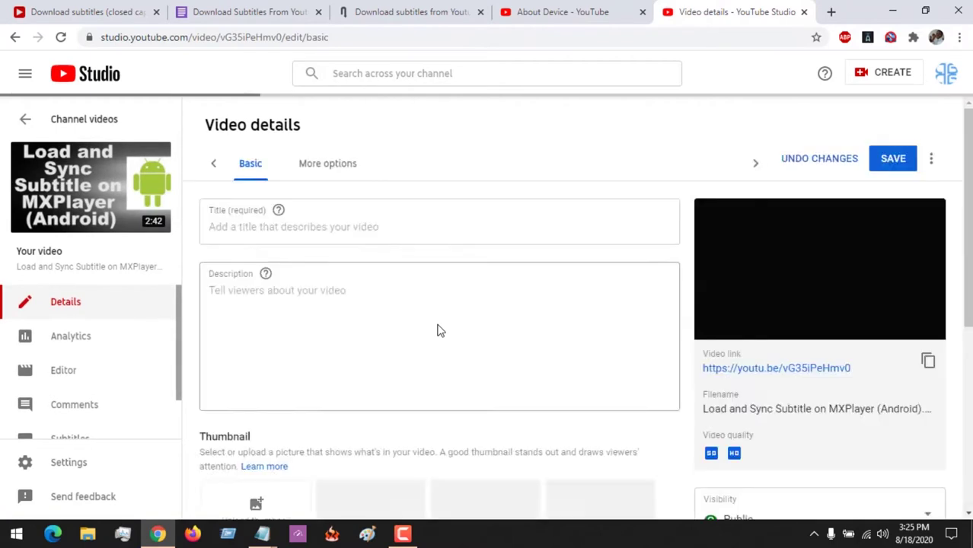
pyautogui.scroll(-1, 92, 389)
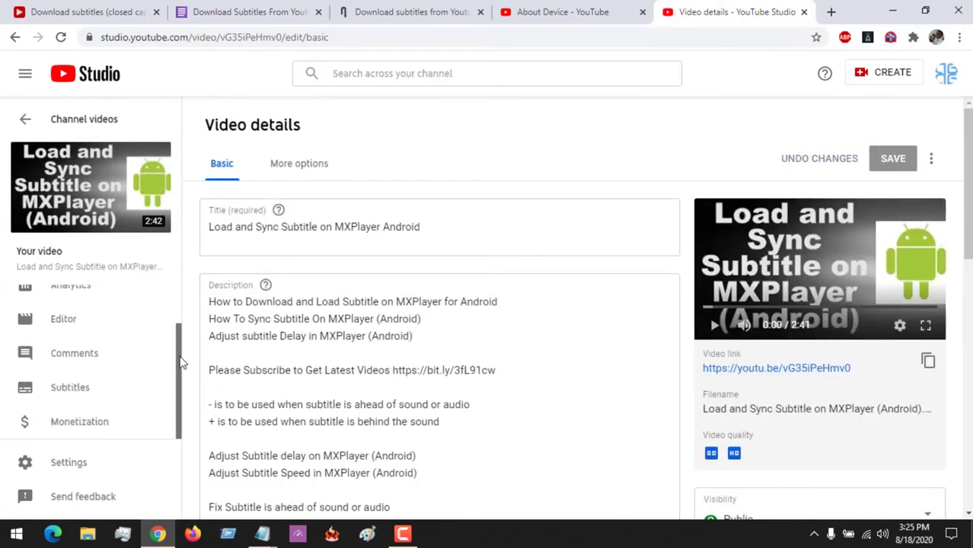
pyautogui.click(82, 395)
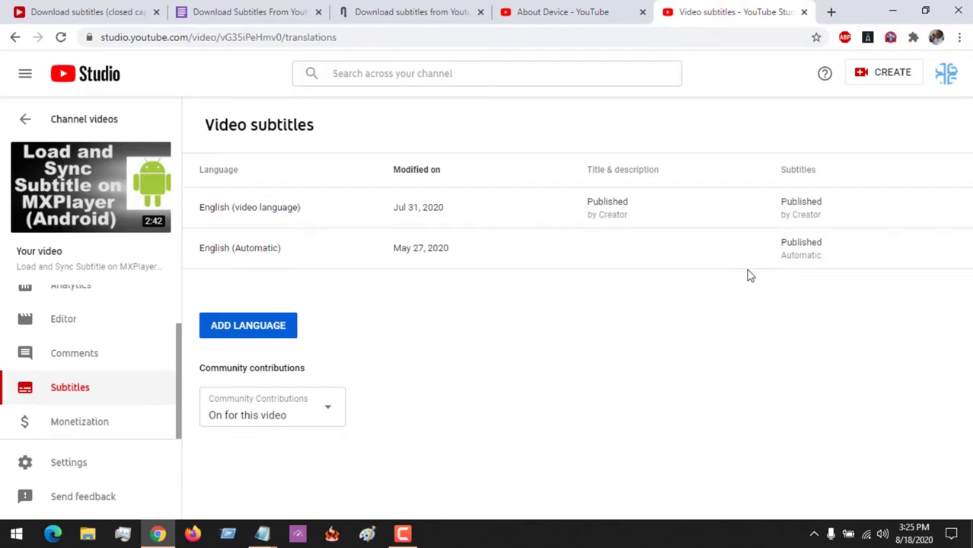
pyautogui.click(833, 210)
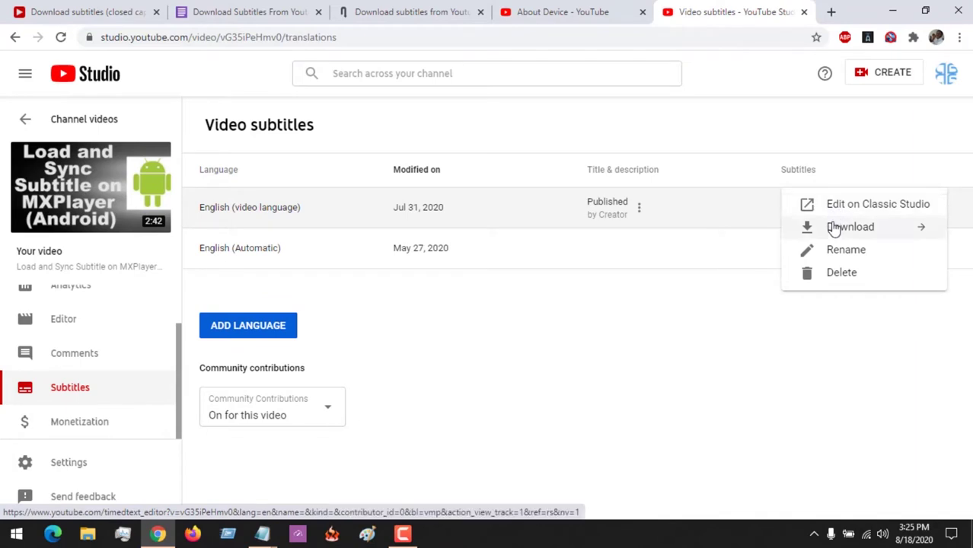
pyautogui.click(834, 229)
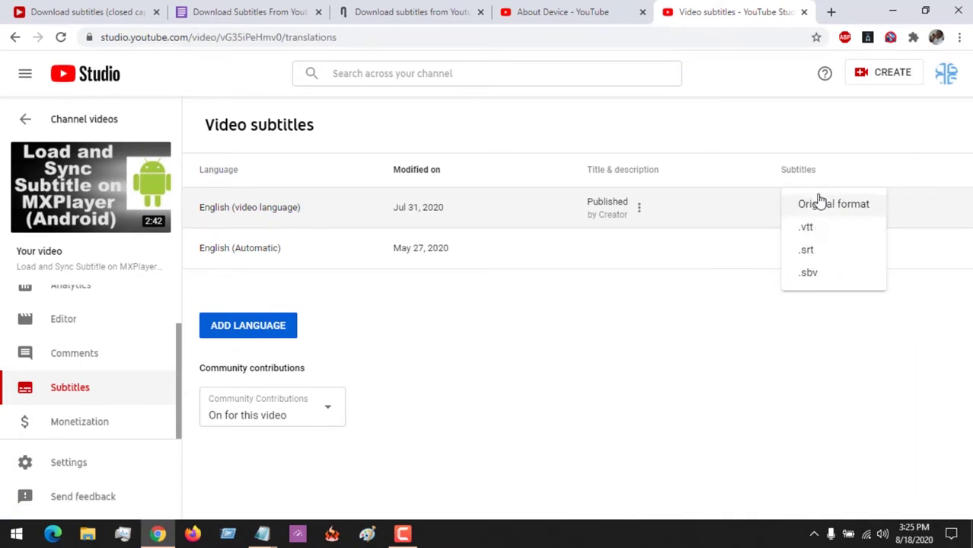
pyautogui.click(806, 251)
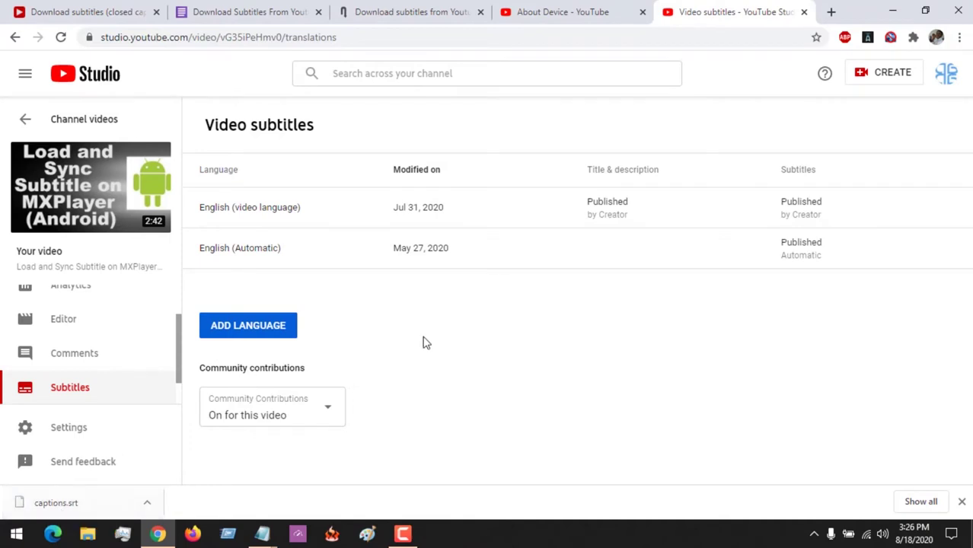
# Copy the keyboard video's link address from the About Device channel page
pyautogui.click(578, 13)
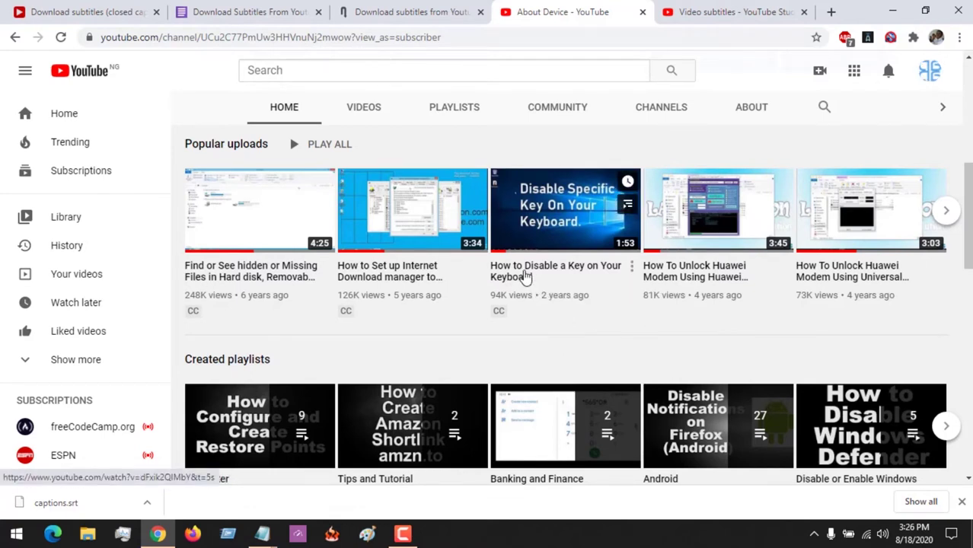
pyautogui.rightClick(525, 276)
pyautogui.click(577, 379)
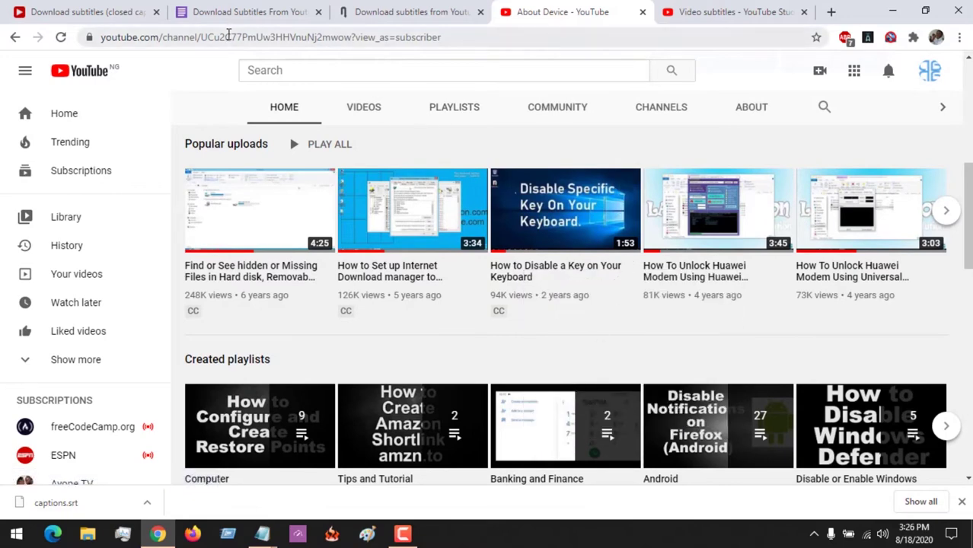
pyautogui.click(122, 13)
pyautogui.click(241, 9)
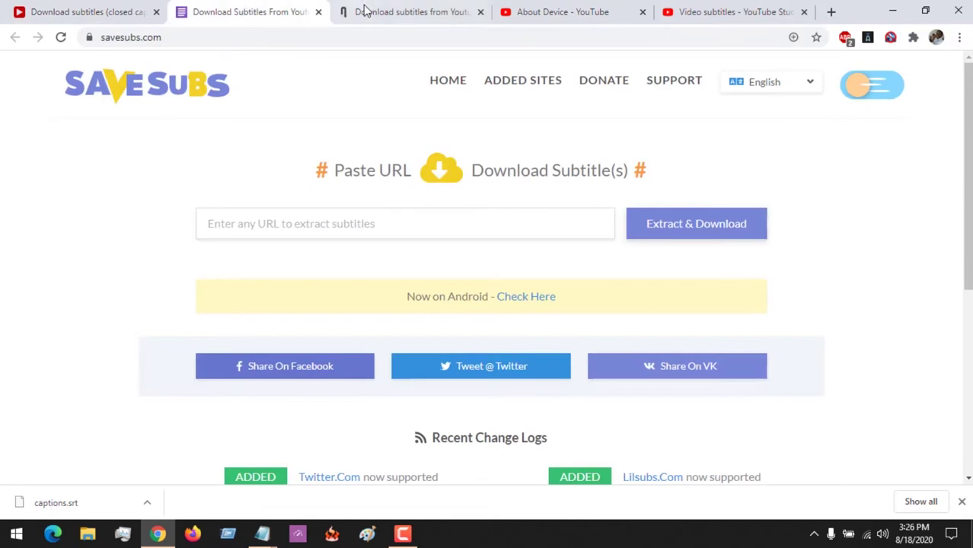
pyautogui.click(361, 11)
# Paste the keyboard video link into YouSubtitles and fetch its subtitles
pyautogui.click(106, 13)
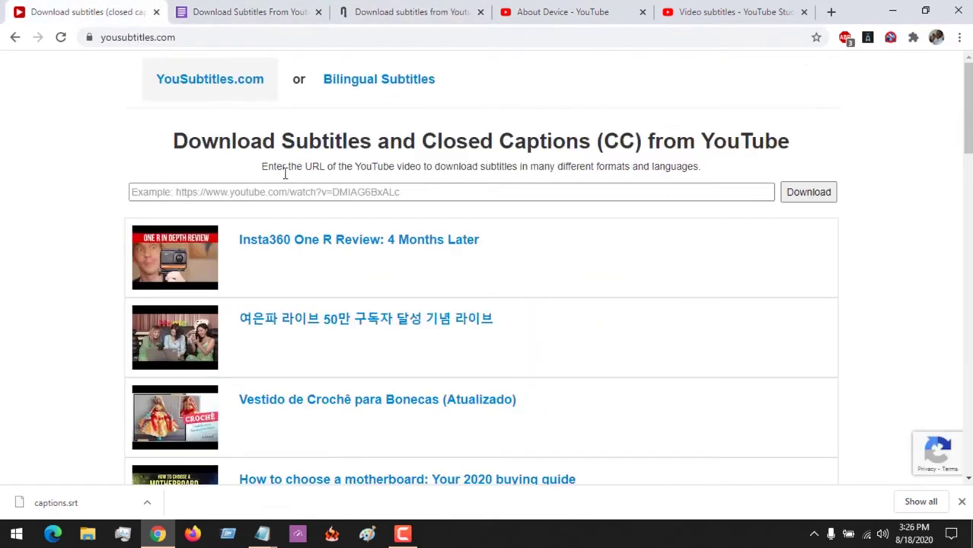
pyautogui.moveTo(187, 39); pyautogui.dragTo(99, 39)
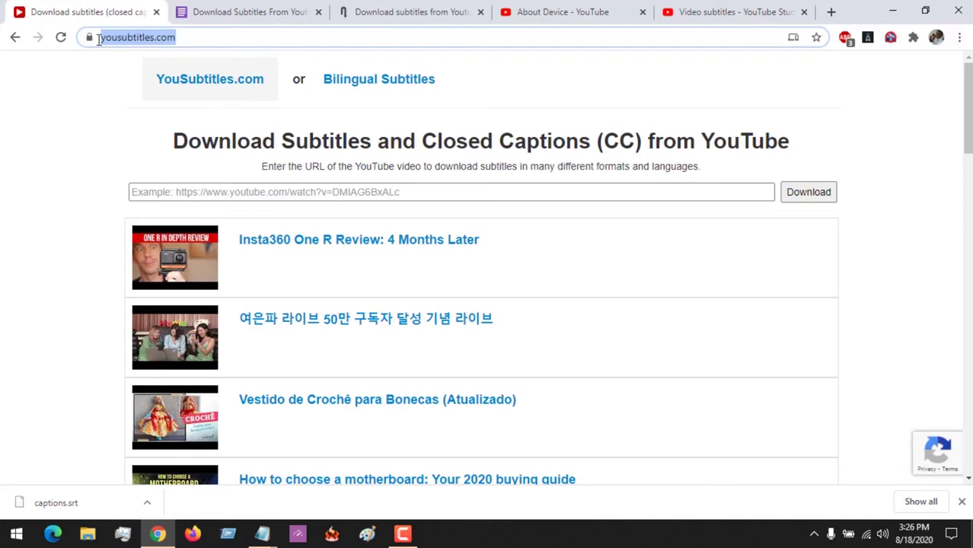
pyautogui.click(191, 38)
pyautogui.moveTo(241, 38); pyautogui.dragTo(104, 55)
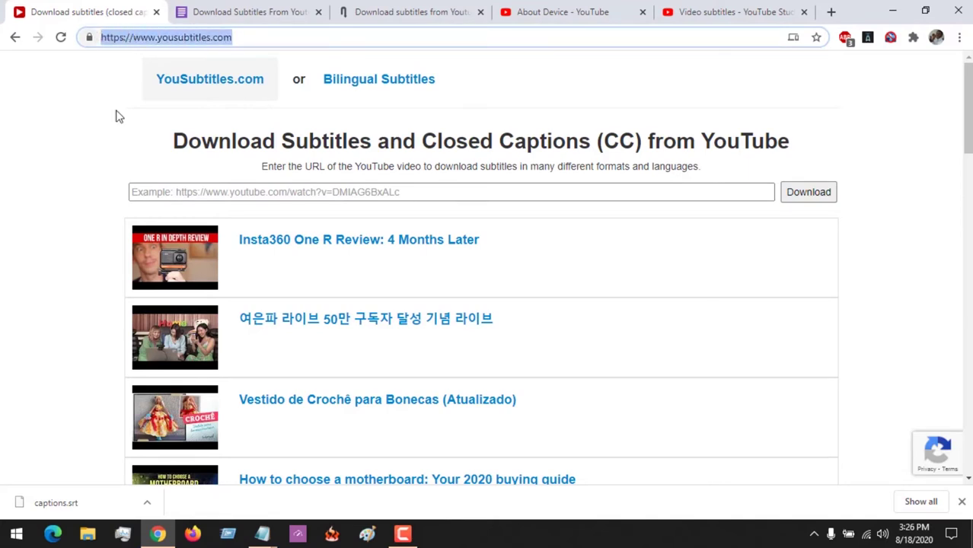
pyautogui.click(201, 192)
pyautogui.hotkey('ctrl', 'v')
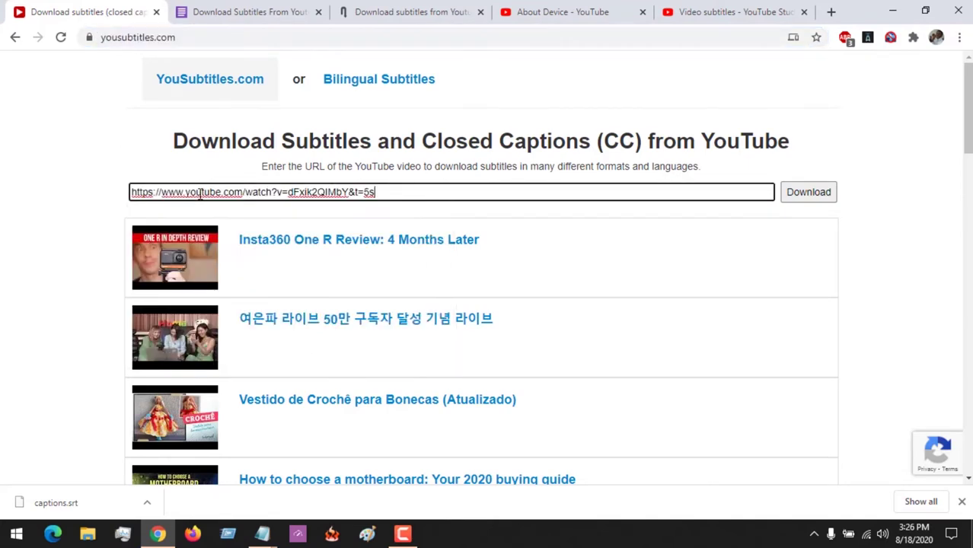
pyautogui.click(807, 192)
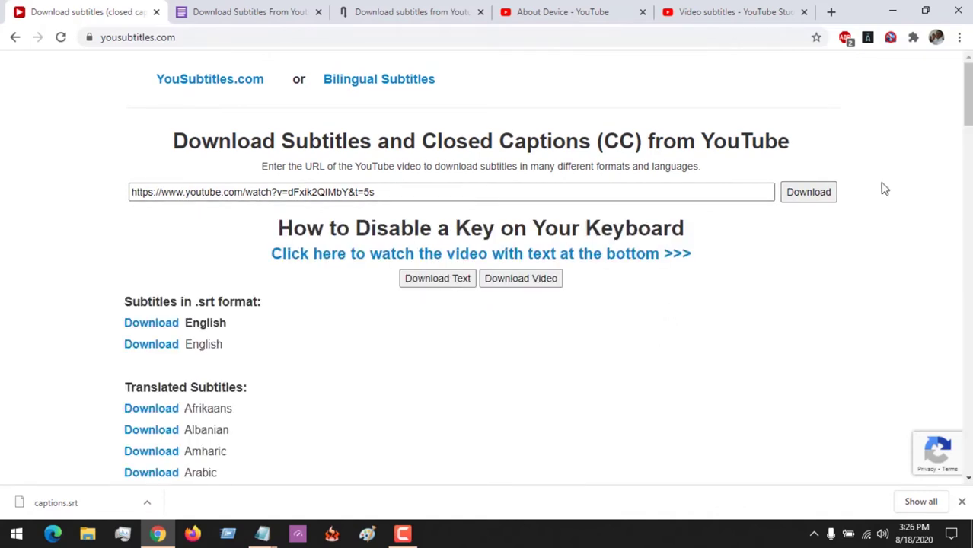
# Download the first English .srt subtitle file and open it from the downloads bar
pyautogui.scroll(-4, 967, 99)
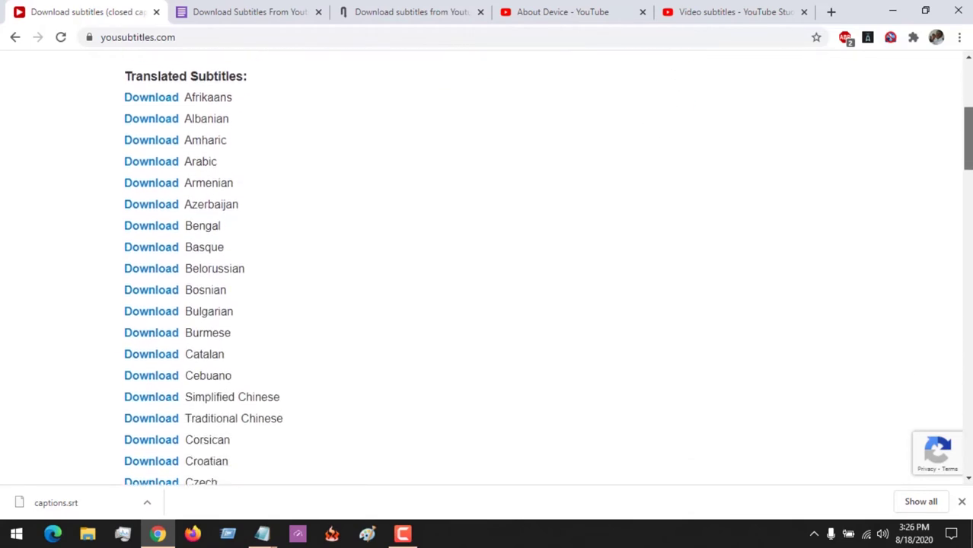
pyautogui.scroll(-3, 967, 109)
pyautogui.scroll(7, 967, 109)
pyautogui.moveTo(967, 109)
pyautogui.mouseDown()
pyautogui.moveTo(966, 419)
pyautogui.moveTo(968, 102)
pyautogui.mouseUp()
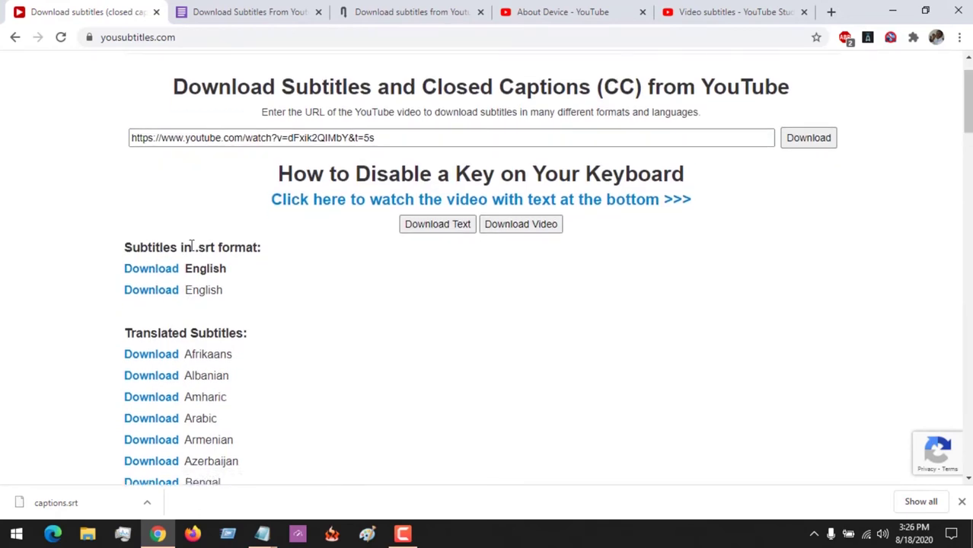
pyautogui.click(156, 271)
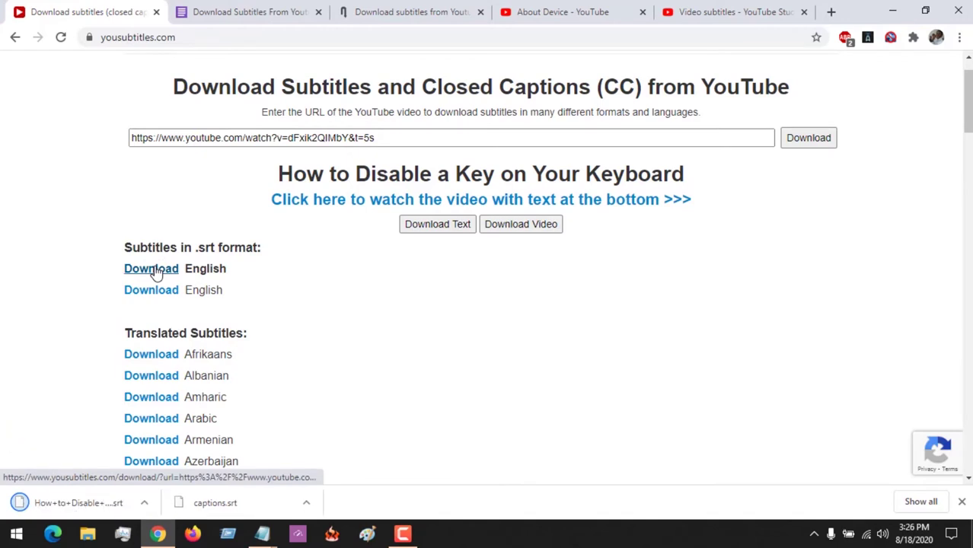
pyautogui.click(95, 501)
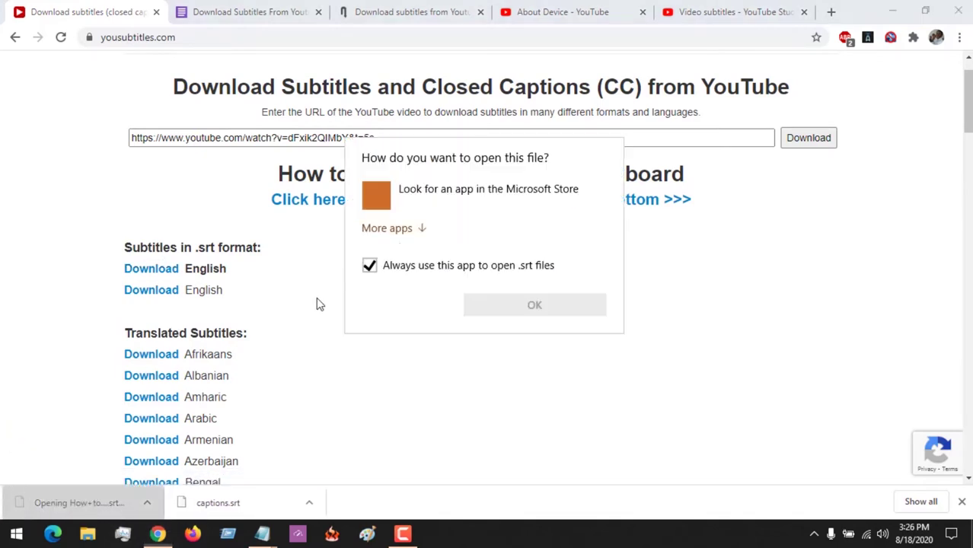
# Open the keyboard subtitle file in Notepad, scroll to its 22nd entry, then close it
pyautogui.click(404, 231)
pyautogui.moveTo(623, 238); pyautogui.dragTo(619, 323)
pyautogui.click(456, 242)
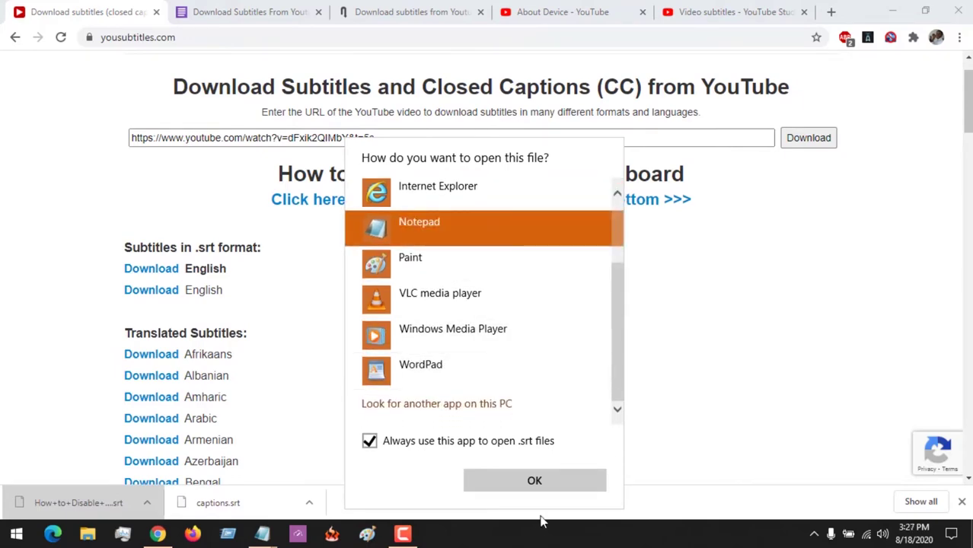
pyautogui.click(521, 487)
pyautogui.moveTo(451, 155); pyautogui.dragTo(463, 426)
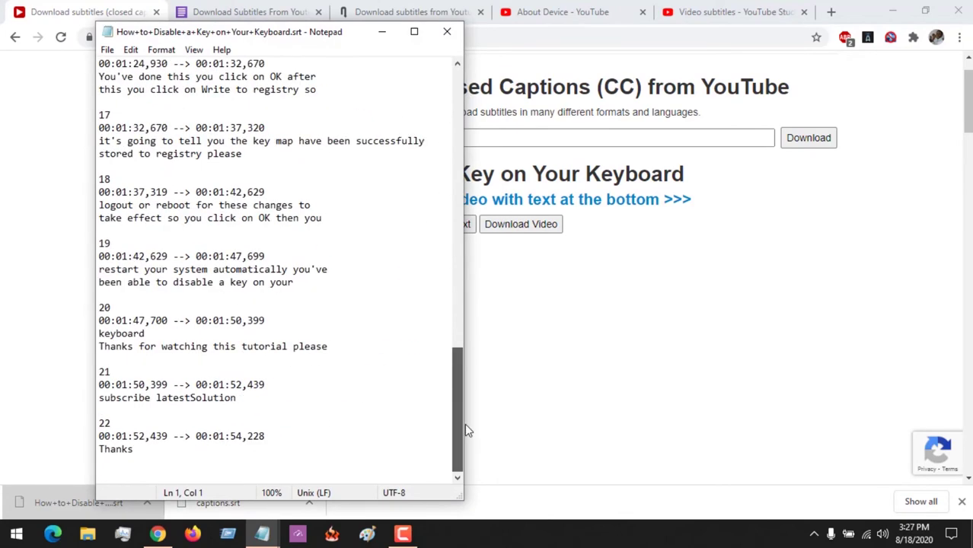
pyautogui.click(449, 31)
# In SaveSubs, extract subtitles from the pasted keyboard video link and download the English SRT
pyautogui.click(228, 12)
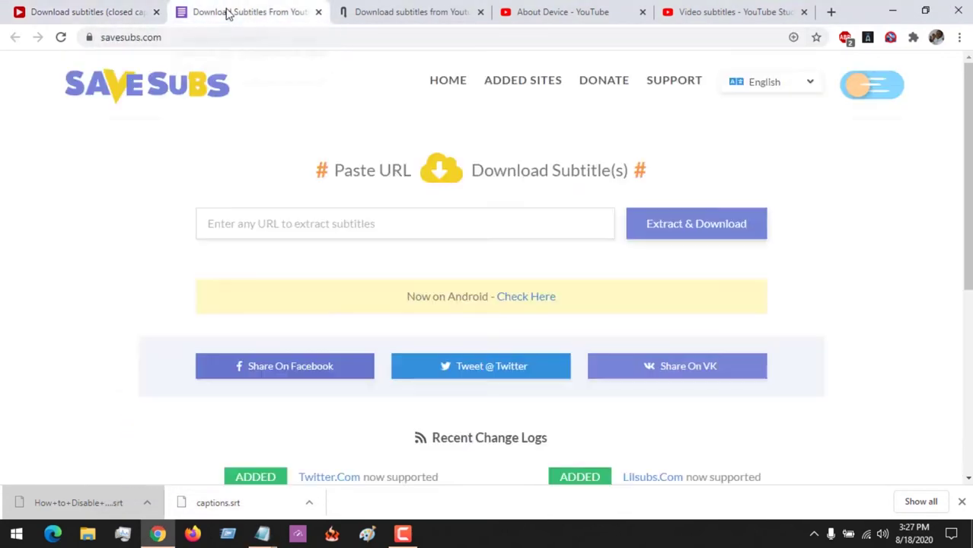
pyautogui.moveTo(174, 36); pyautogui.dragTo(88, 36)
pyautogui.click(287, 219)
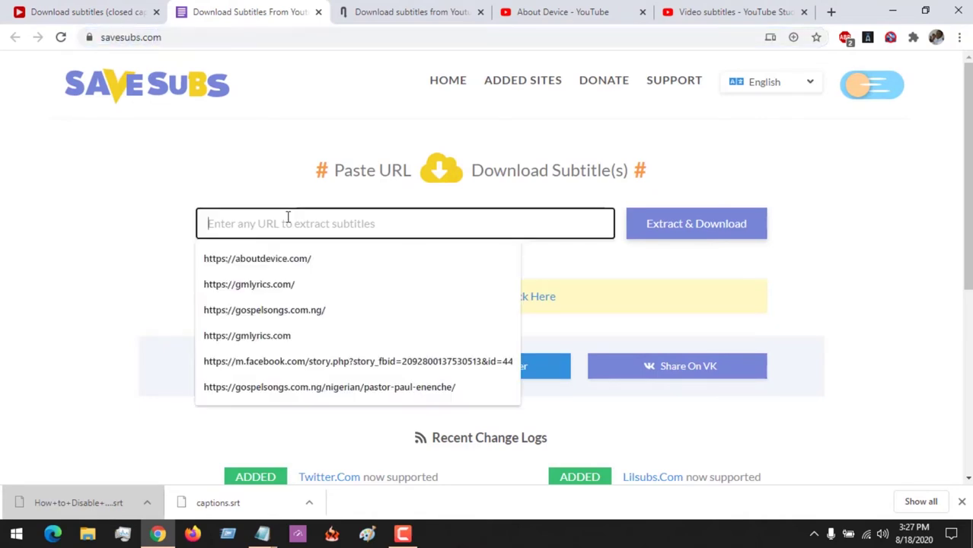
pyautogui.hotkey('ctrl', 'v')
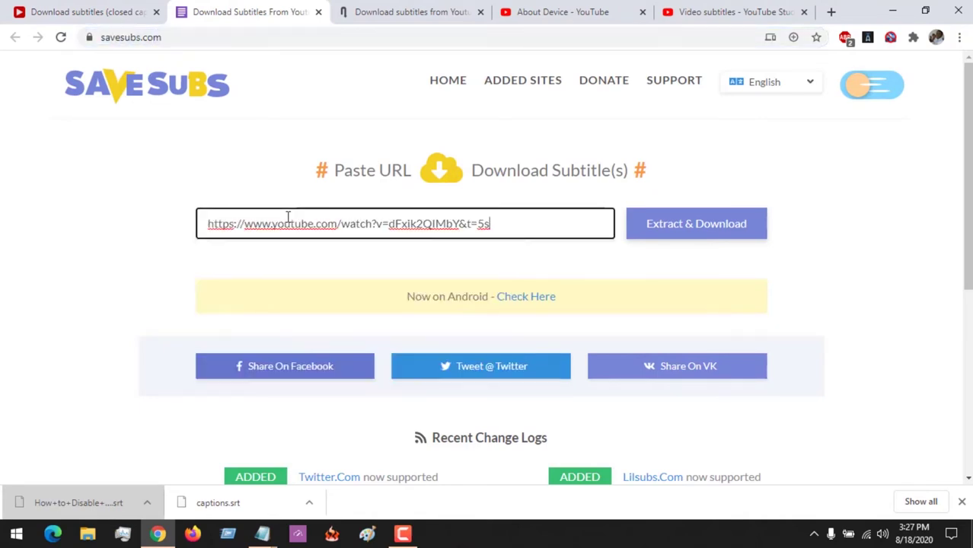
pyautogui.click(648, 232)
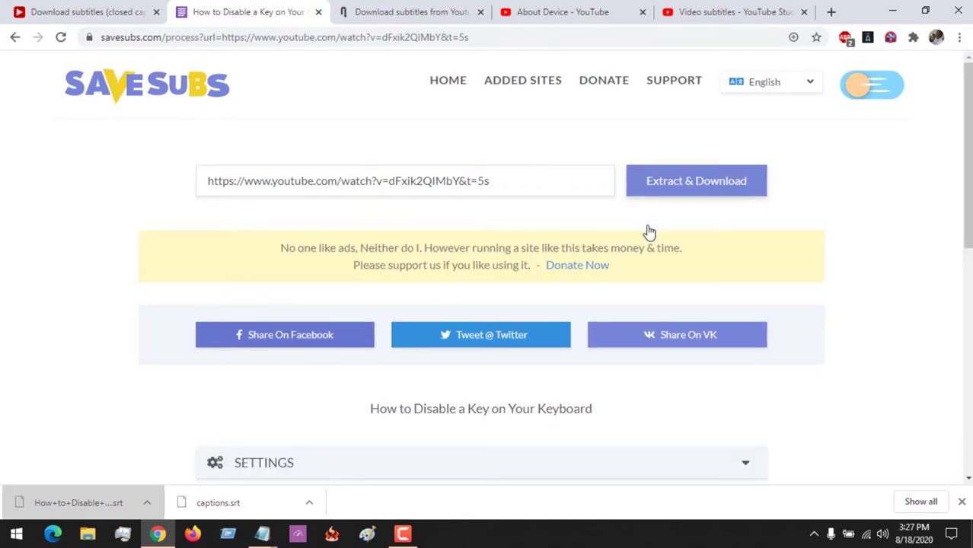
pyautogui.scroll(-2, 736, 352)
pyautogui.scroll(-1, 672, 345)
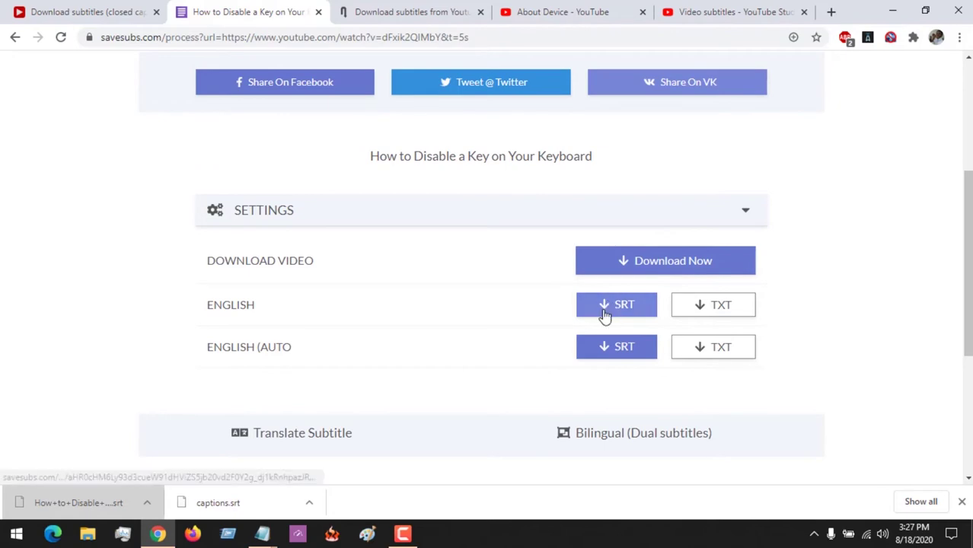
pyautogui.scroll(-3, 605, 312)
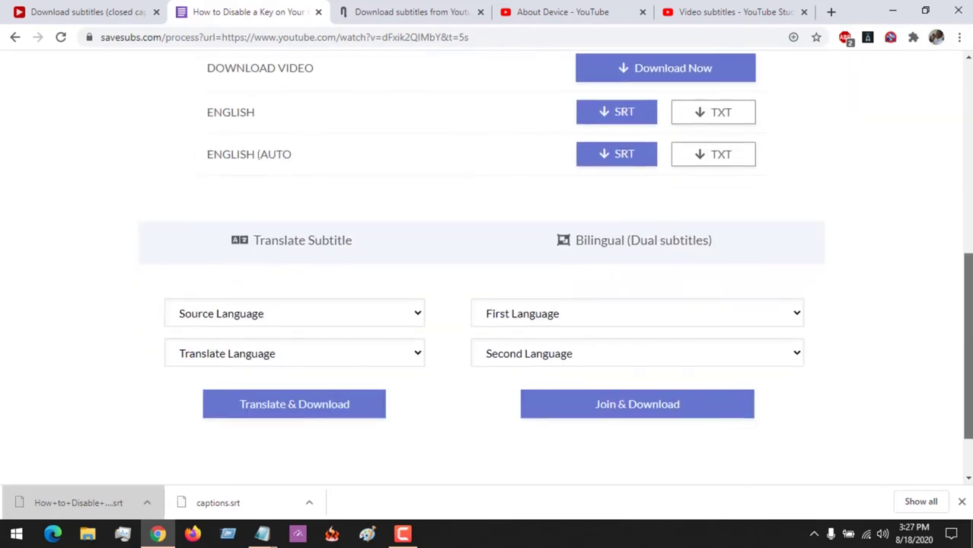
pyautogui.scroll(2, 618, 229)
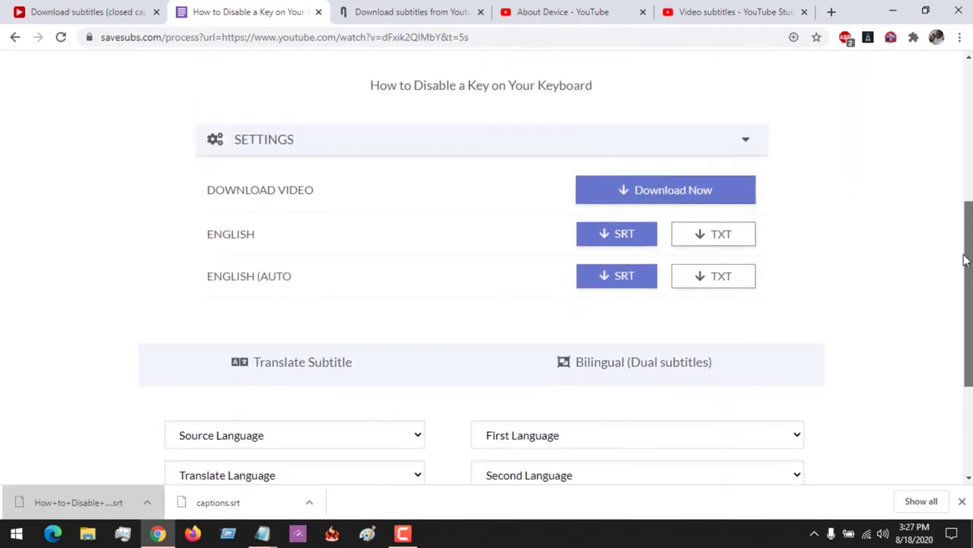
pyautogui.click(609, 240)
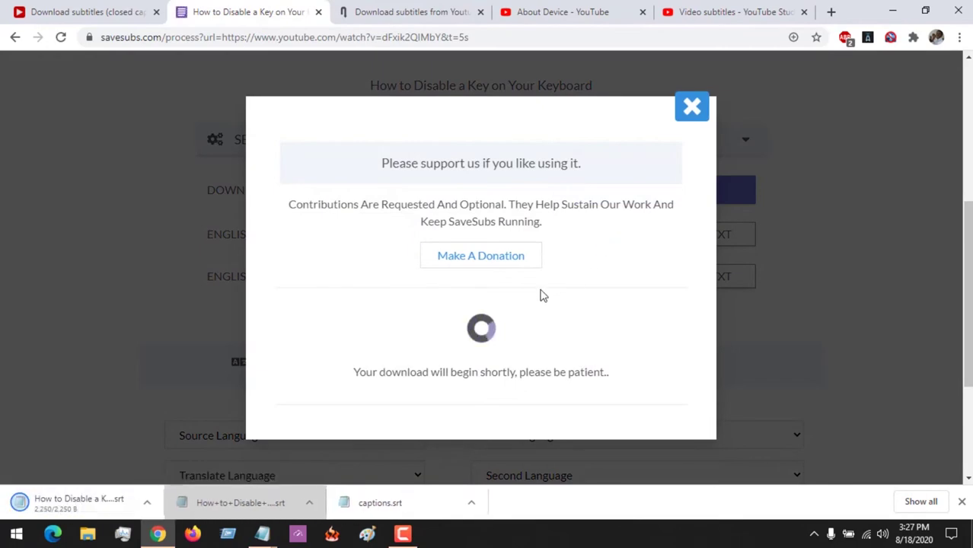
# Open the downloaded SaveSubs .srt in Notepad, scroll through it, and close it
pyautogui.click(67, 513)
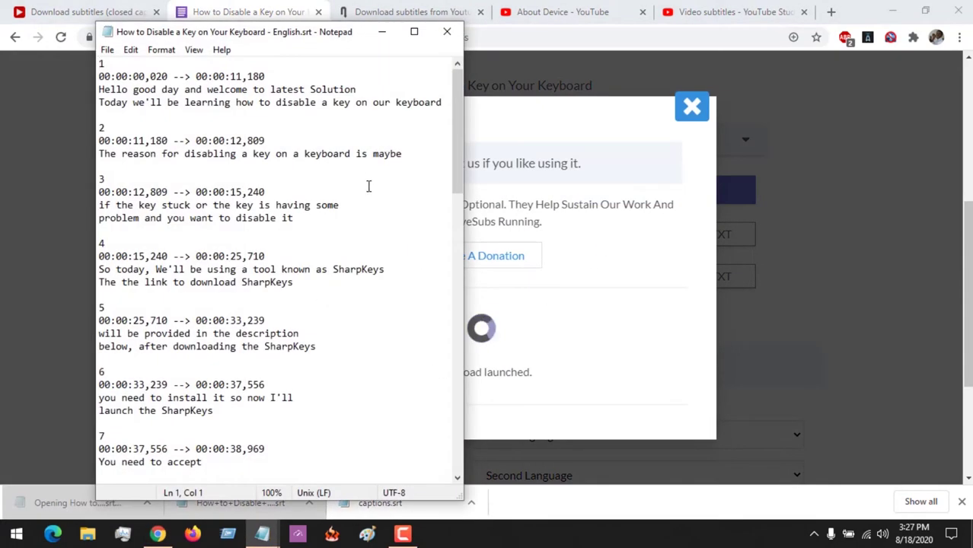
pyautogui.moveTo(443, 124); pyautogui.dragTo(445, 359)
pyautogui.scroll(-4, 430, 327)
pyautogui.moveTo(457, 426); pyautogui.dragTo(447, 4)
pyautogui.click(446, 32)
pyautogui.click(403, 11)
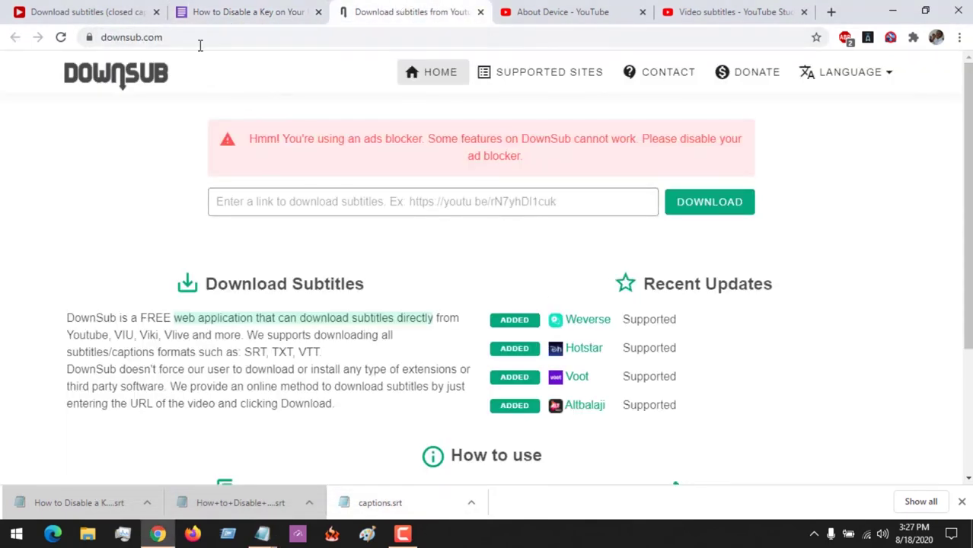
# Paste the keyboard video link into DownSub's link field
pyautogui.moveTo(191, 40); pyautogui.dragTo(119, 42)
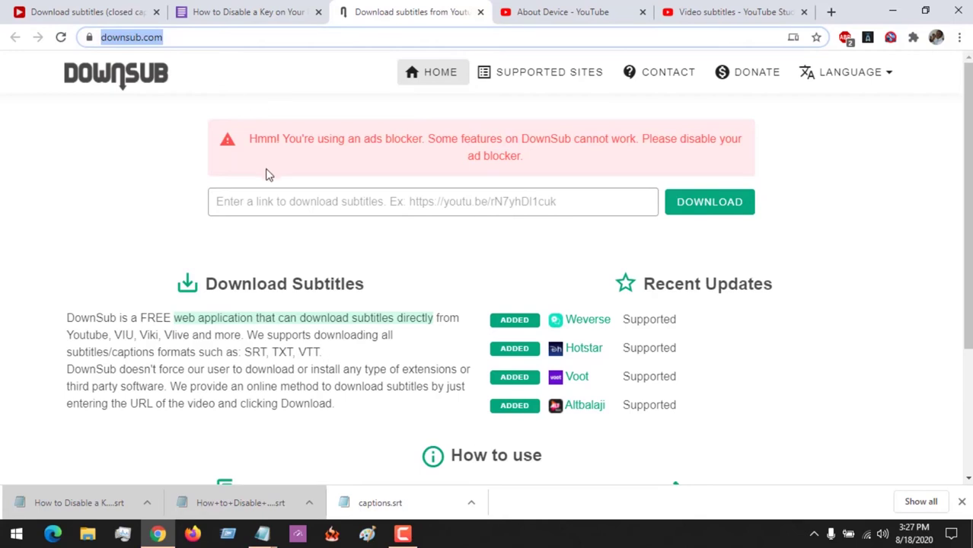
pyautogui.click(256, 203)
pyautogui.write('https://www.youtube.com/watch?v=dFxik2QIMbY&t=5s')
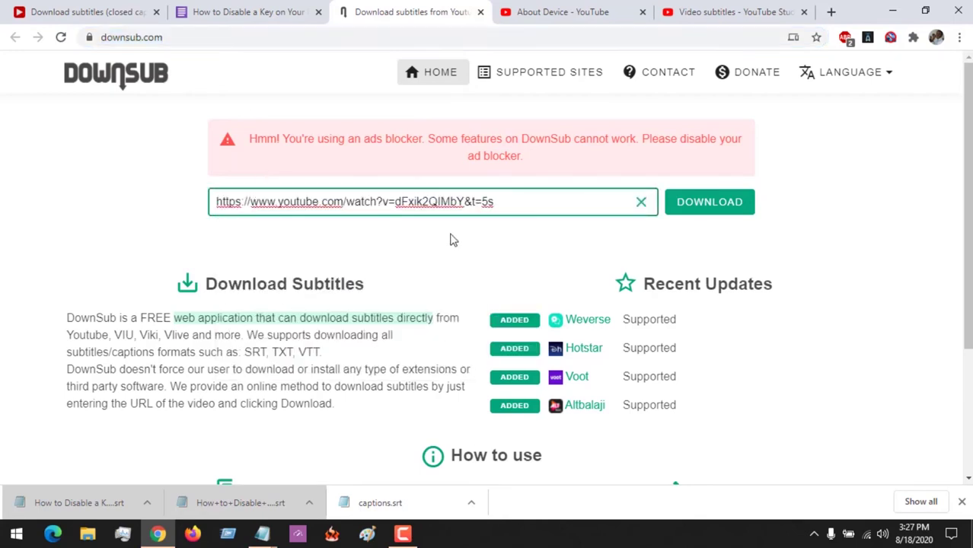
pyautogui.hotkey('ctrl', 'a')
# Copy the Internet Download Manager video's link from the channel page and submit it to DownSub
pyautogui.click(562, 12)
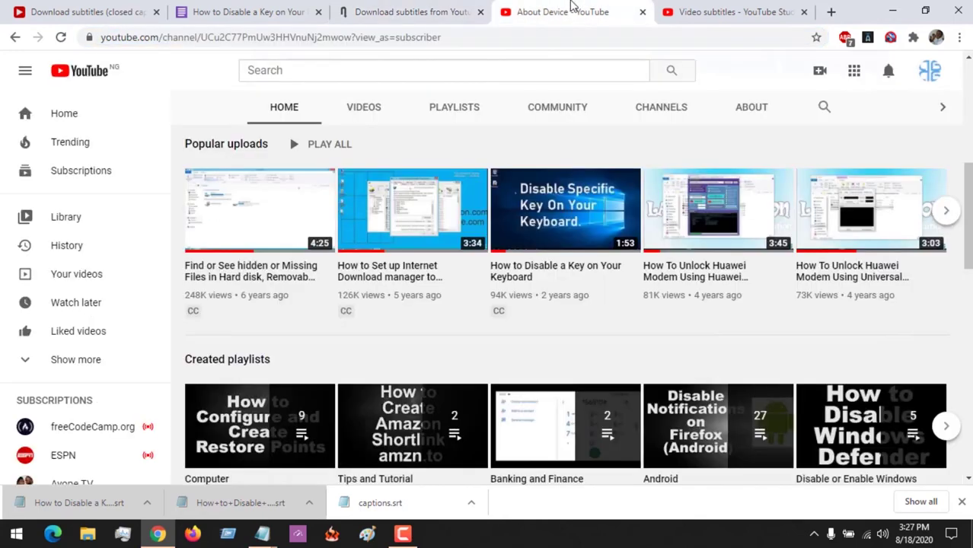
pyautogui.rightClick(373, 282)
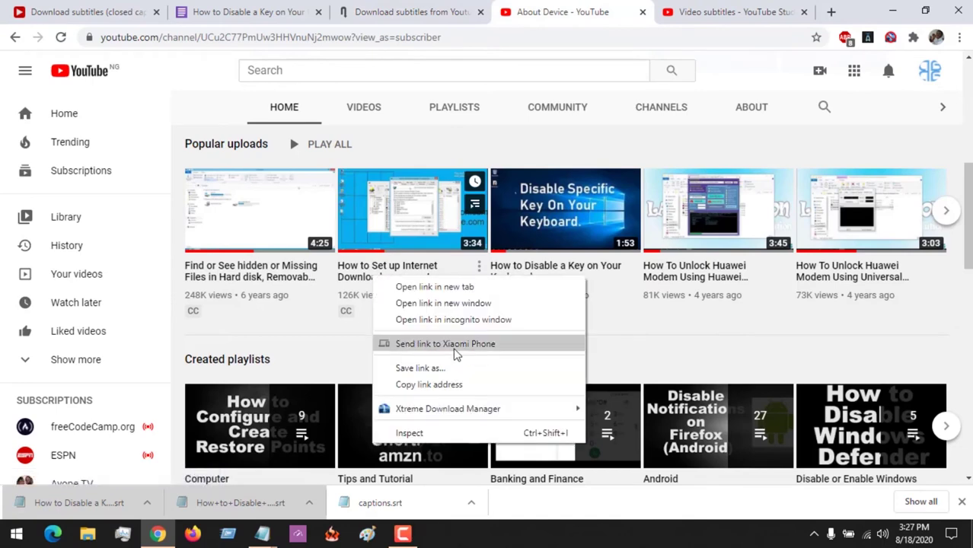
pyautogui.click(428, 383)
pyautogui.click(404, 10)
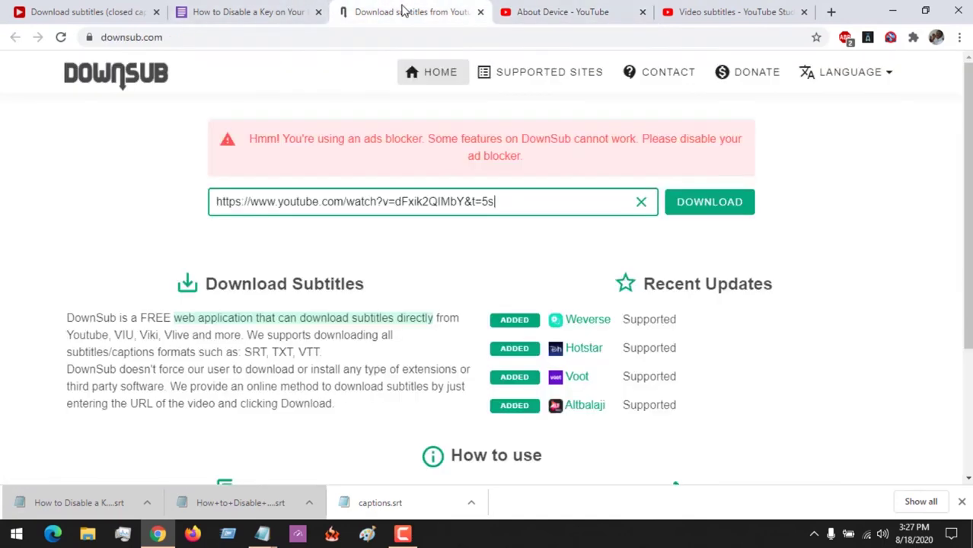
pyautogui.moveTo(520, 195); pyautogui.dragTo(185, 198)
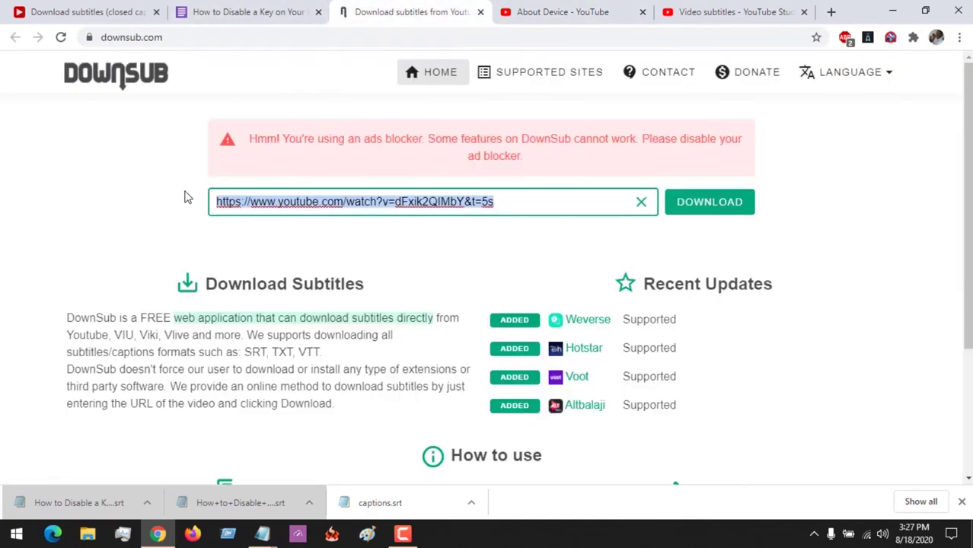
pyautogui.hotkey('ctrl', 'v')
pyautogui.click(711, 202)
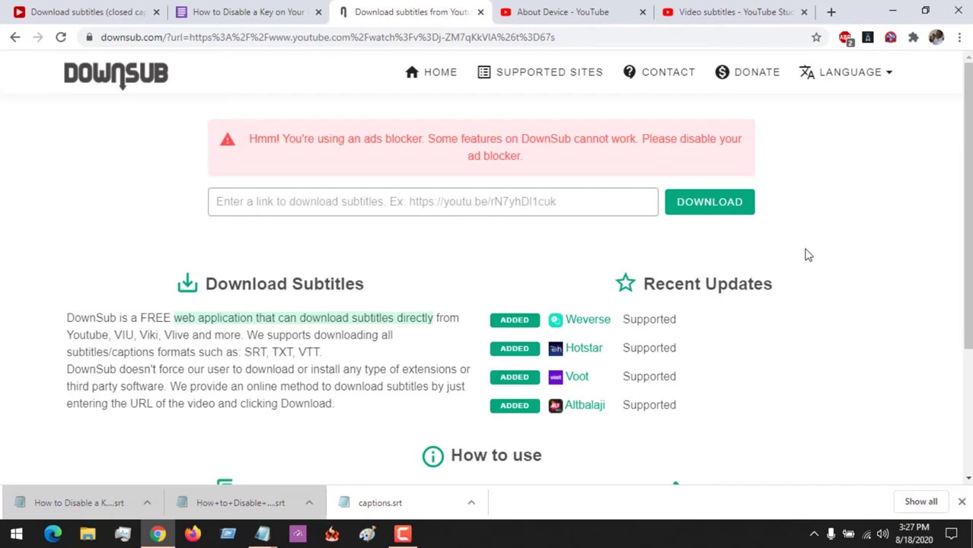
# Re-paste the link into the emptied field and resubmit, which triggers DownSub's ad-blocker warning
pyautogui.scroll(-3, 967, 193)
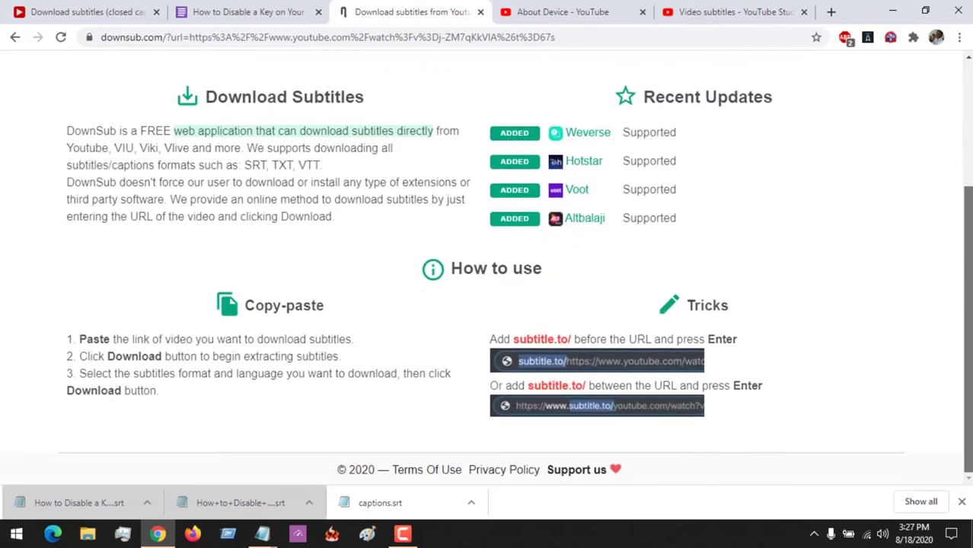
pyautogui.scroll(5, 815, 176)
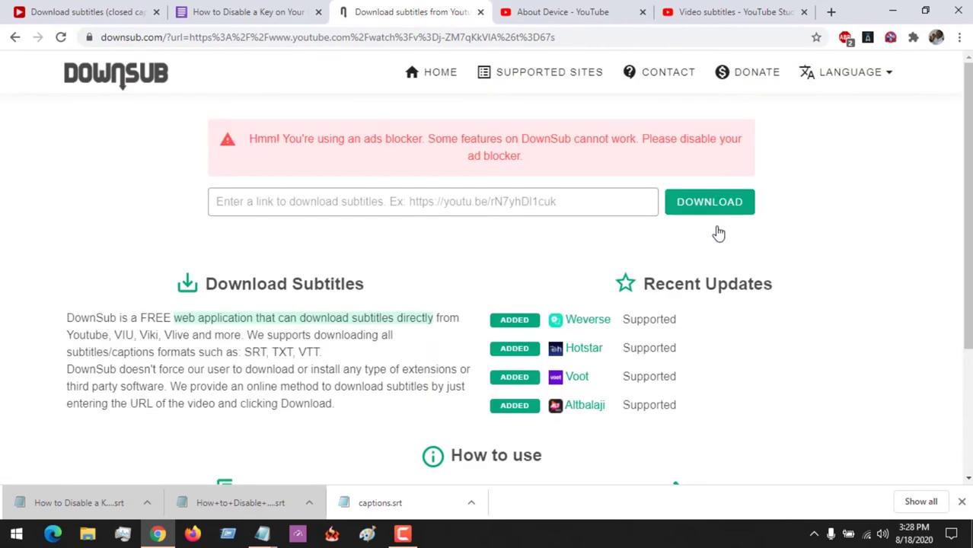
pyautogui.click(385, 213)
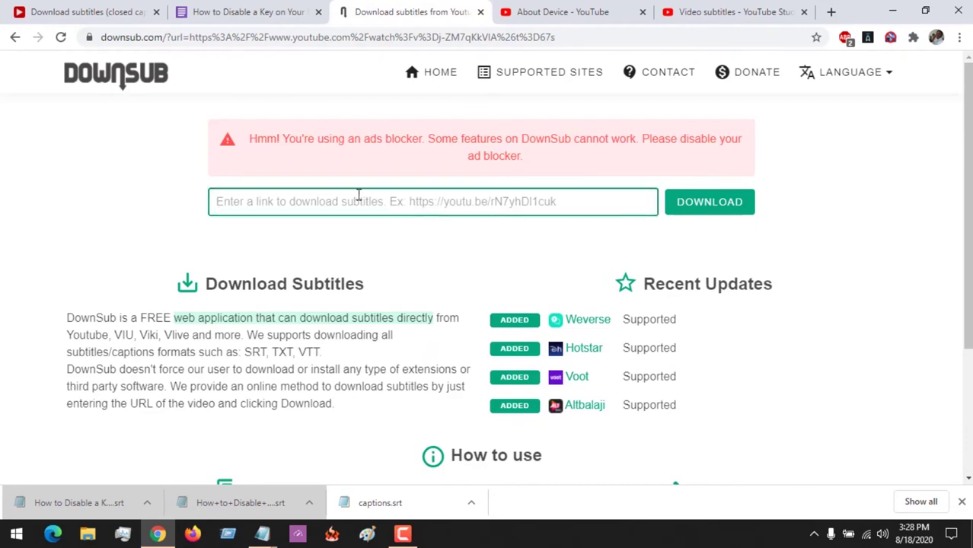
pyautogui.hotkey('ctrl', 'v')
pyautogui.click(693, 204)
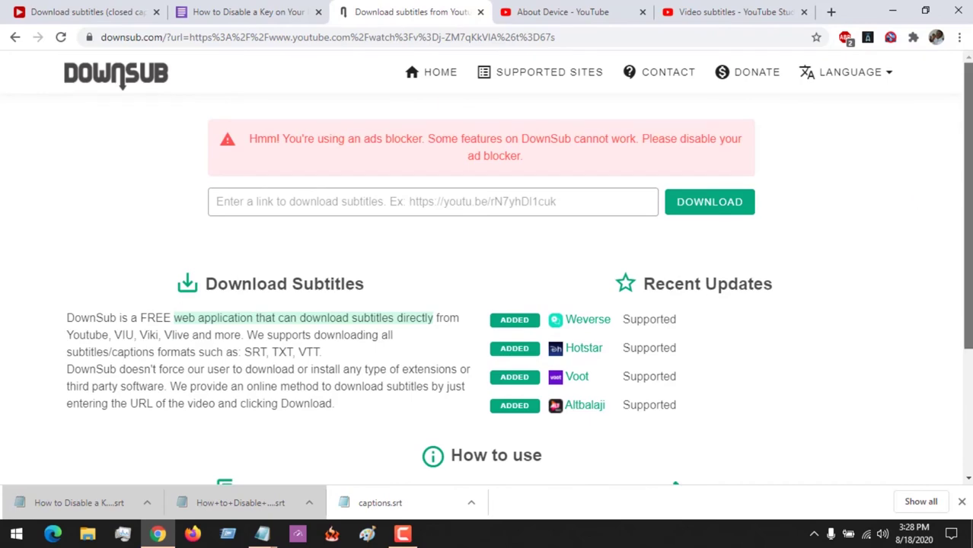
pyautogui.moveTo(967, 228); pyautogui.dragTo(889, 57)
# Turn off Adblock Plus for downsub.com and reload the page
pyautogui.click(845, 37)
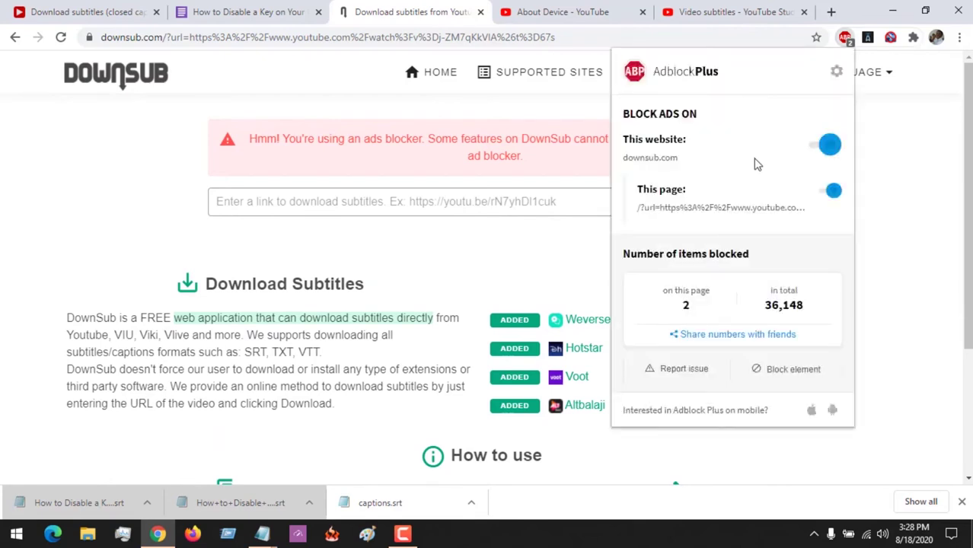
pyautogui.click(815, 146)
pyautogui.click(124, 198)
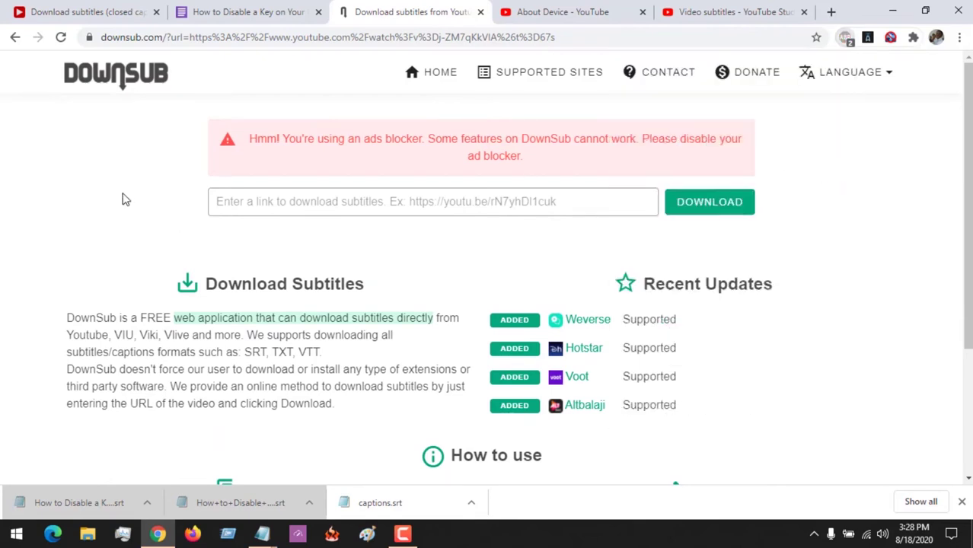
pyautogui.click(61, 36)
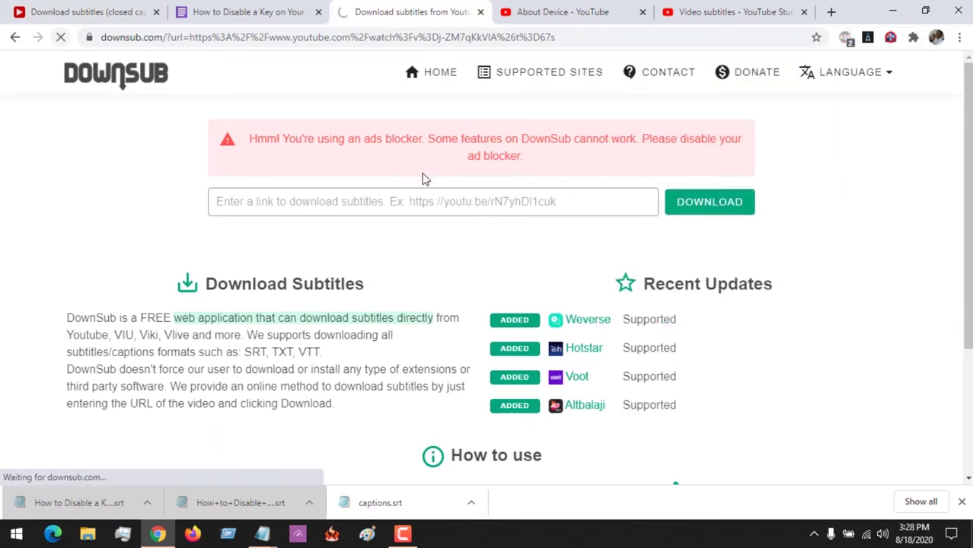
# Fetch the Internet Download Manager video's subtitle list and download the English SRT
pyautogui.click(364, 134)
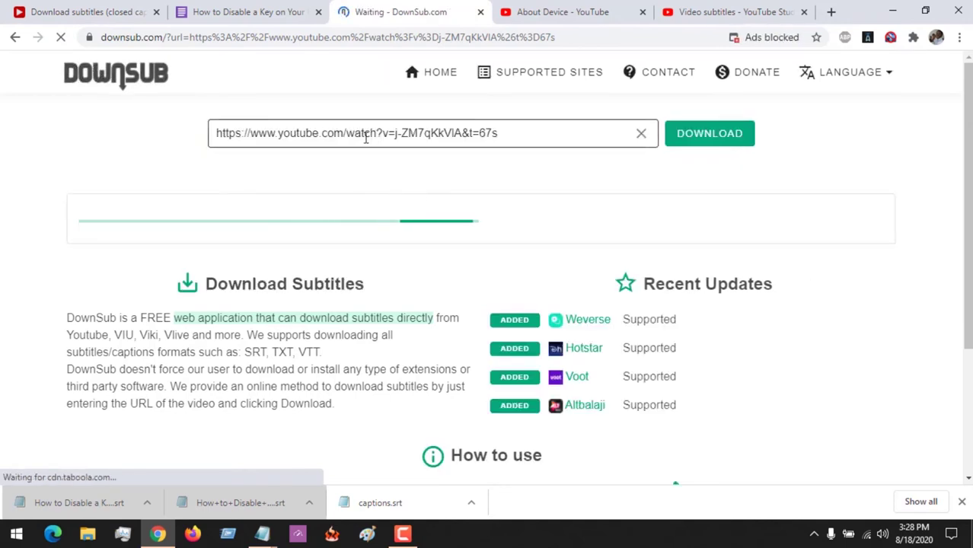
pyautogui.moveTo(495, 133); pyautogui.dragTo(211, 133)
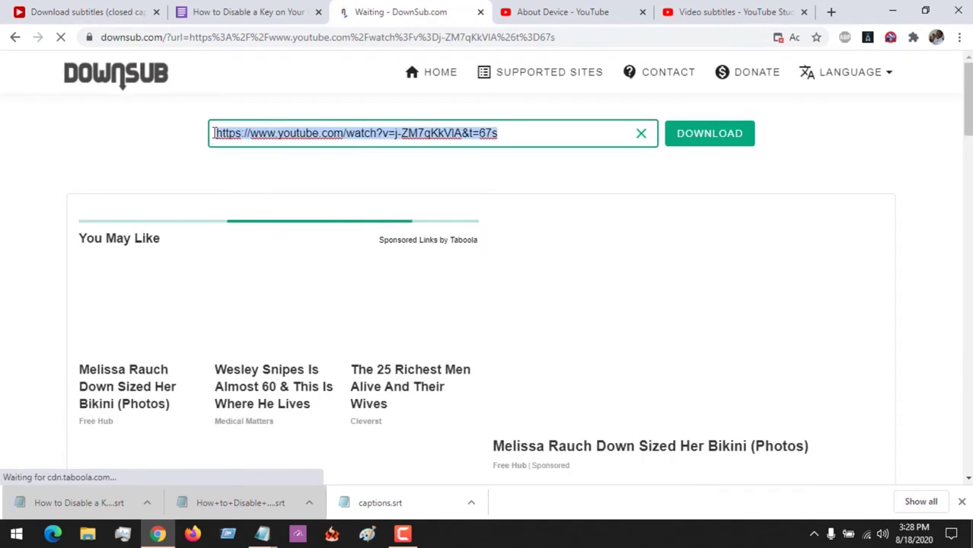
pyautogui.click(578, 133)
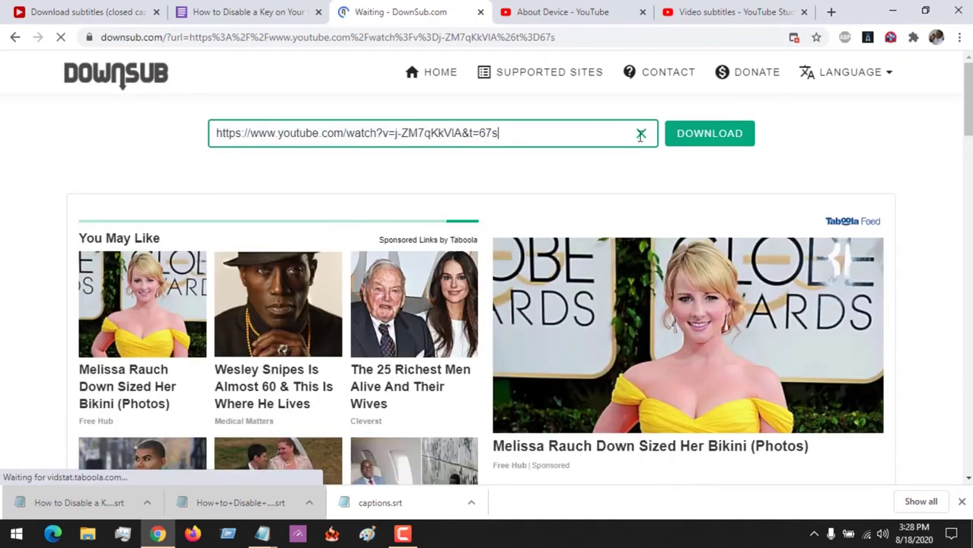
pyautogui.click(689, 139)
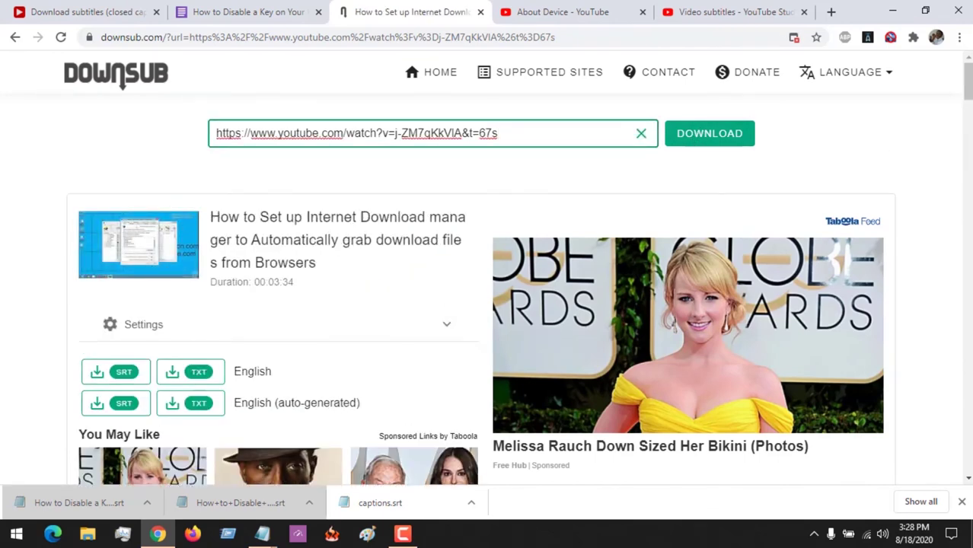
pyautogui.scroll(-2, 618, 328)
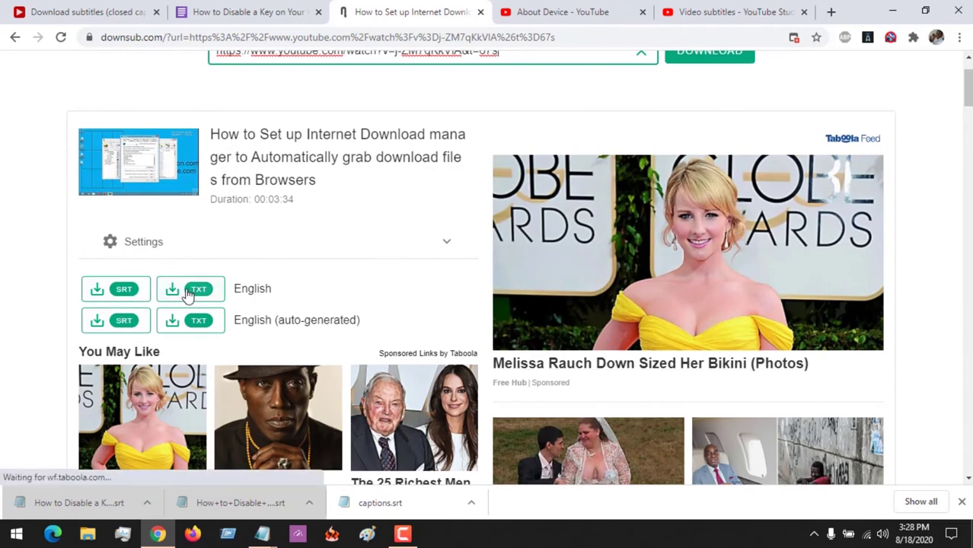
pyautogui.click(119, 292)
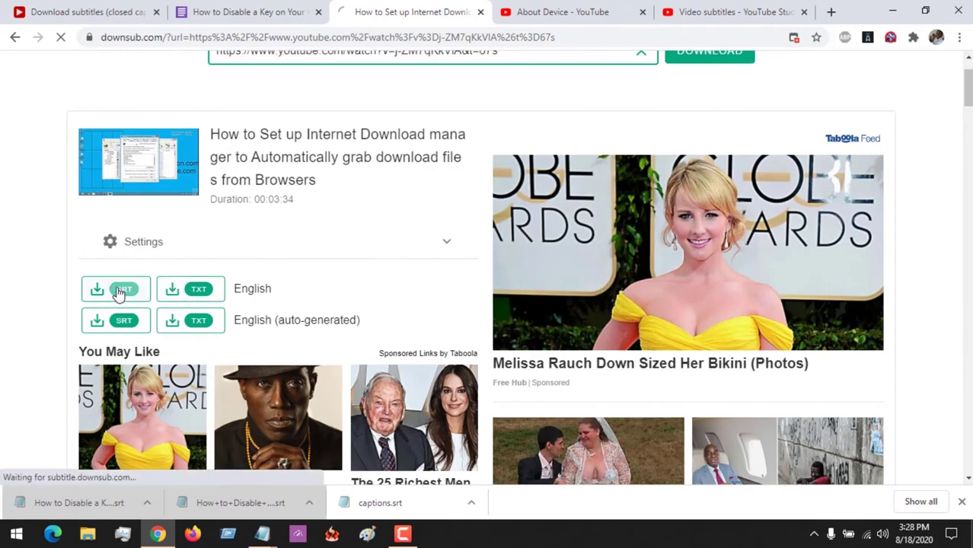
pyautogui.click(791, 11)
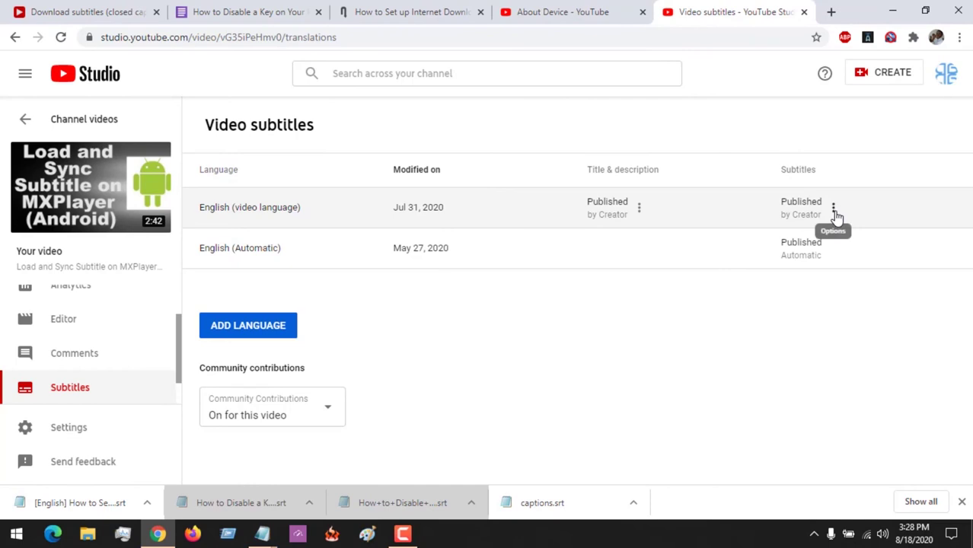
# Download the English (video language) subtitle track in .sbv format as captions.sbv
pyautogui.click(833, 210)
pyautogui.click(838, 227)
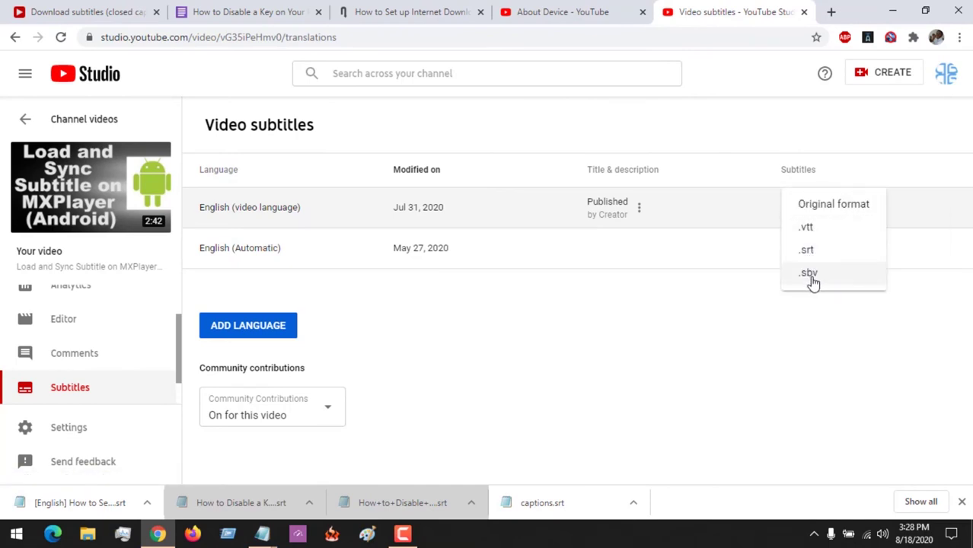
pyautogui.click(821, 203)
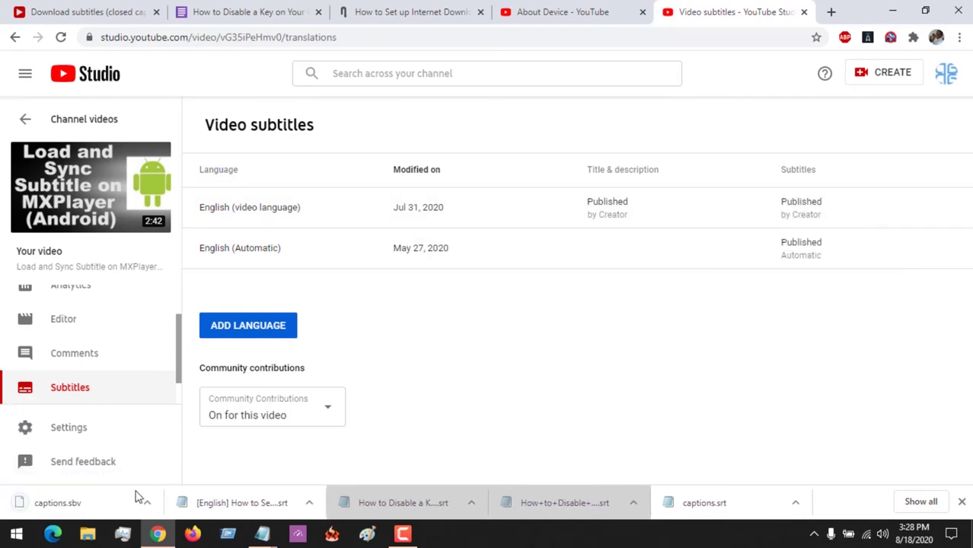